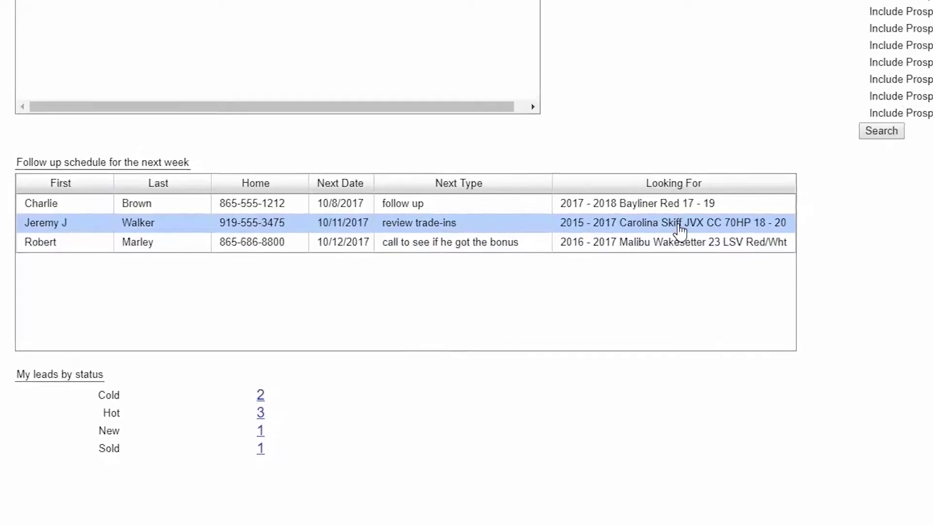
# Open the Carolina Skiff JVX CC prospect from the follow-up schedule, enable editing, and check the contact result options.
pyautogui.click(726, 214)
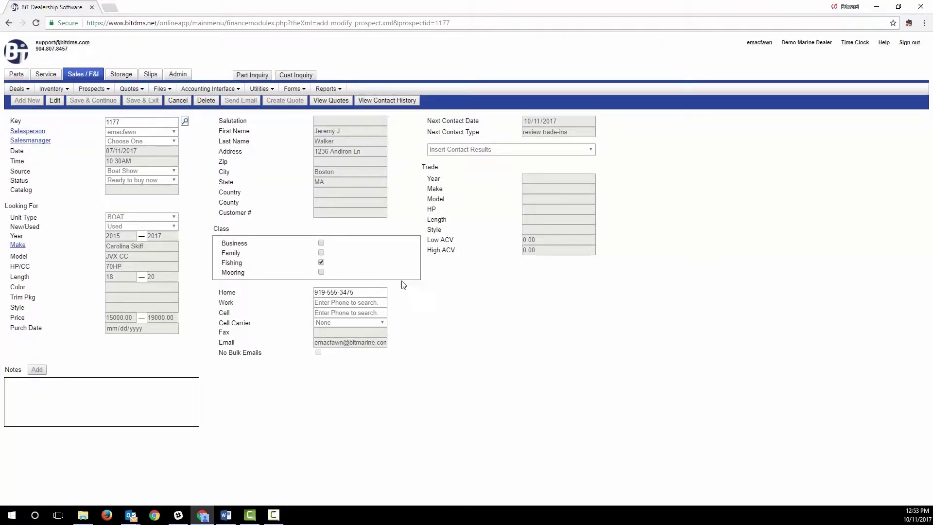
pyautogui.click(54, 101)
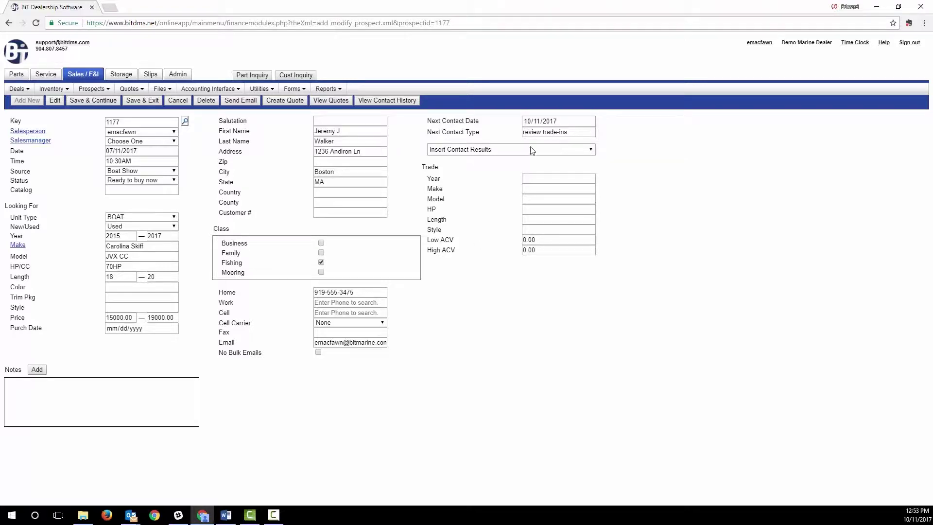
pyautogui.click(514, 147)
pyautogui.click(515, 147)
# Review the prospect's contact history, including the email status of the sent quote, and close the history.
pyautogui.click(408, 105)
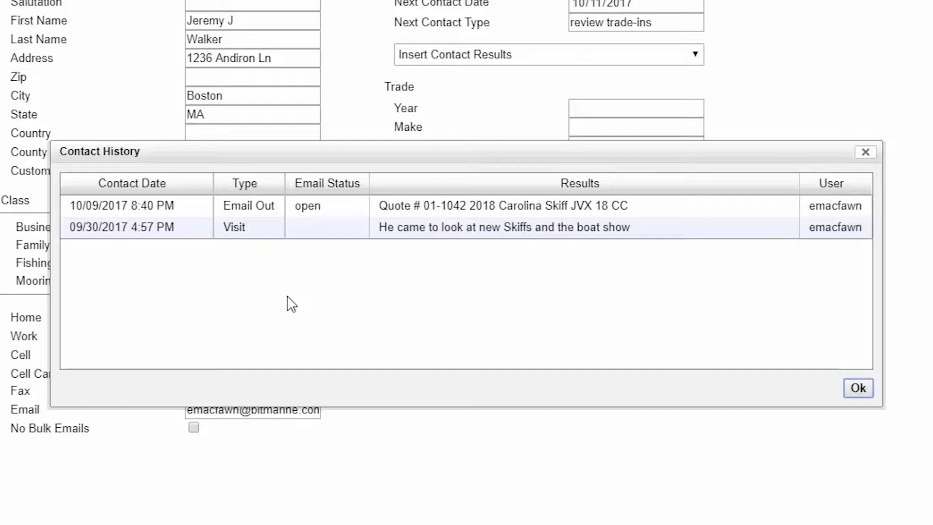
pyautogui.click(347, 210)
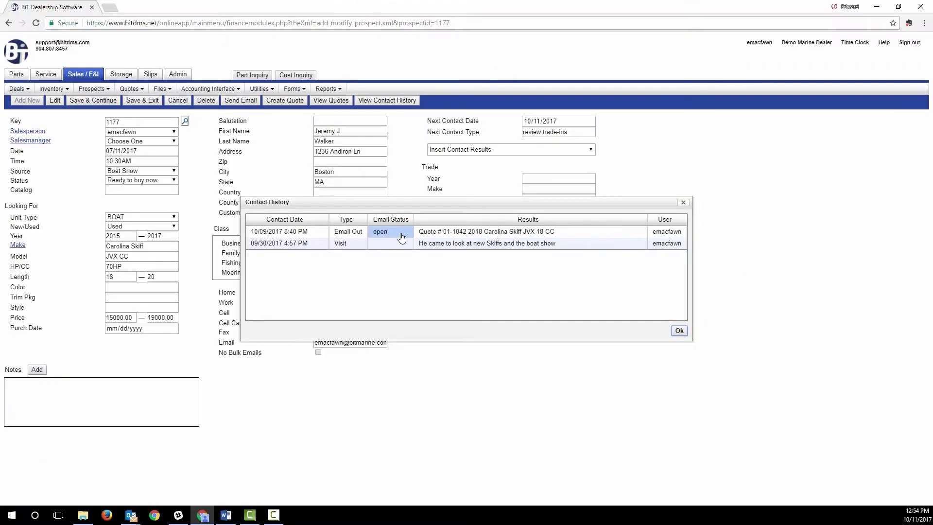
pyautogui.click(858, 388)
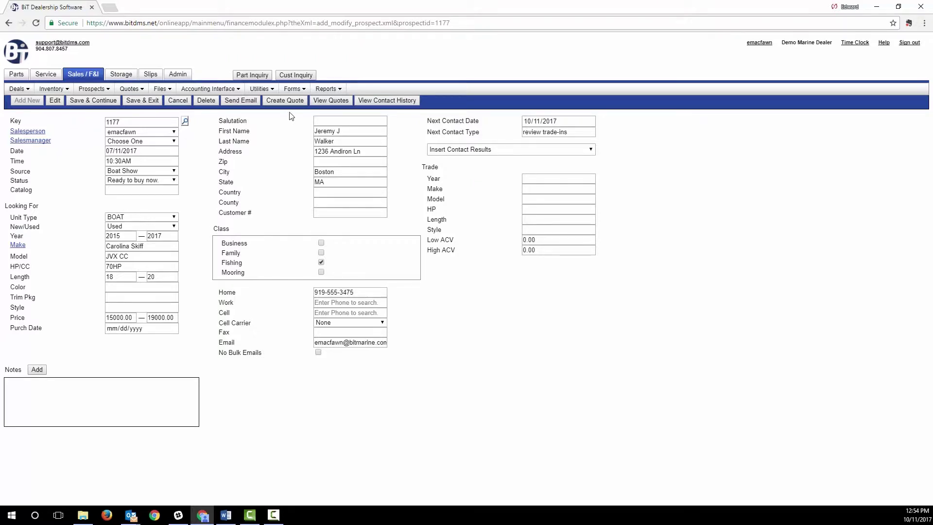
# Open the prospect's existing 2018 Carolina Skiff JVX 18 CC quote and view the available accessory categories.
pyautogui.click(342, 103)
pyautogui.click(444, 229)
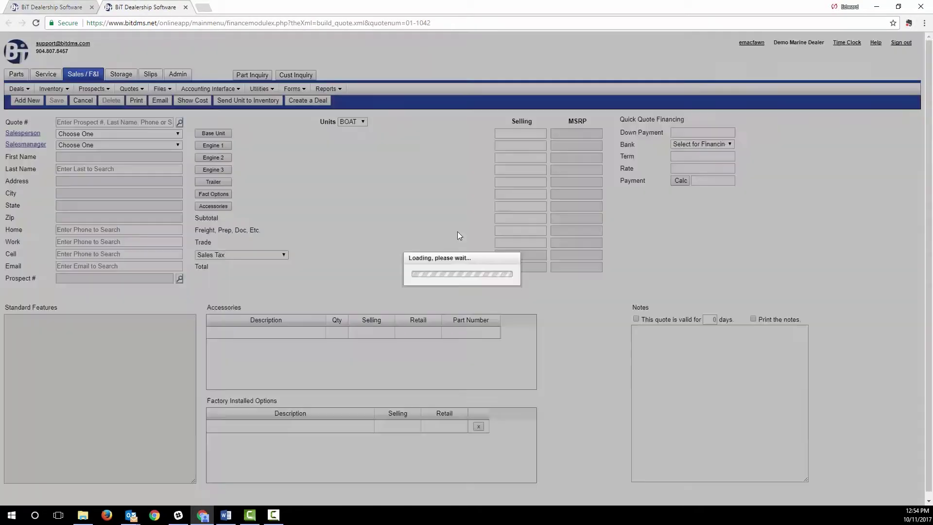
pyautogui.click(536, 74)
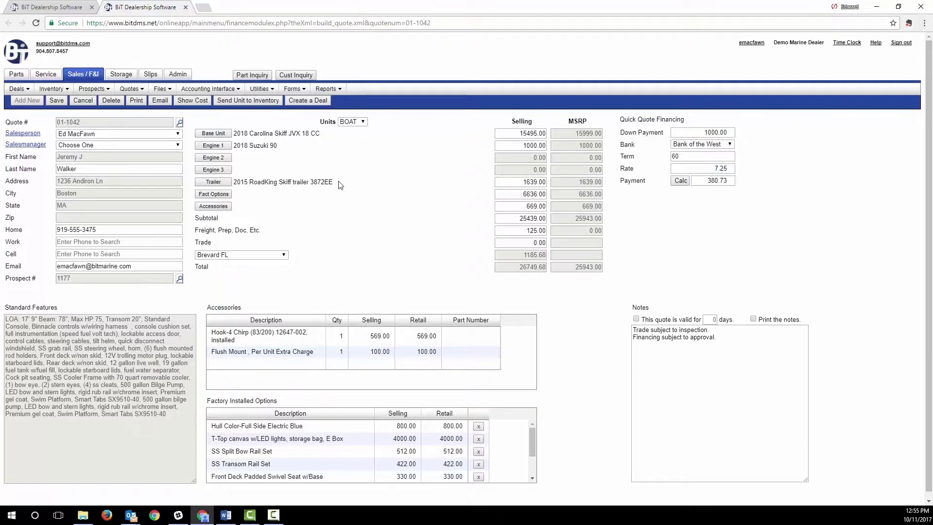
pyautogui.click(221, 207)
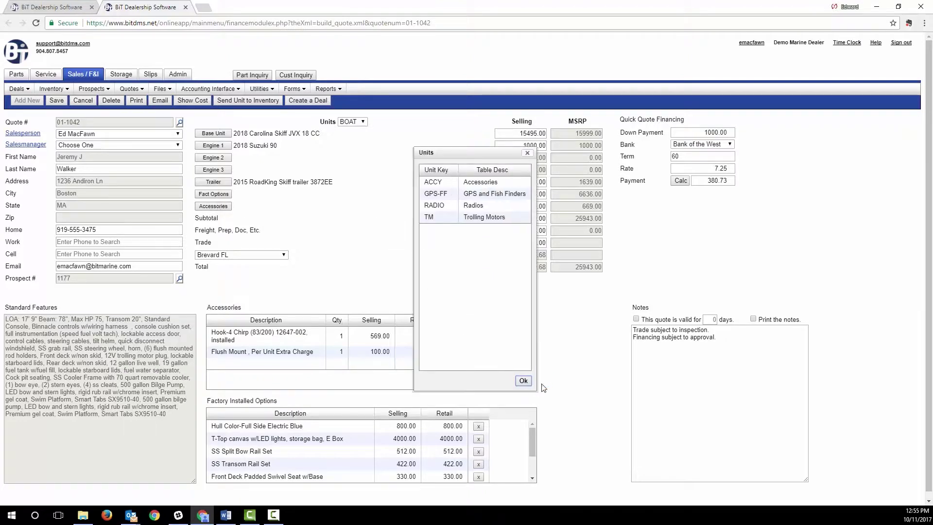
pyautogui.click(524, 381)
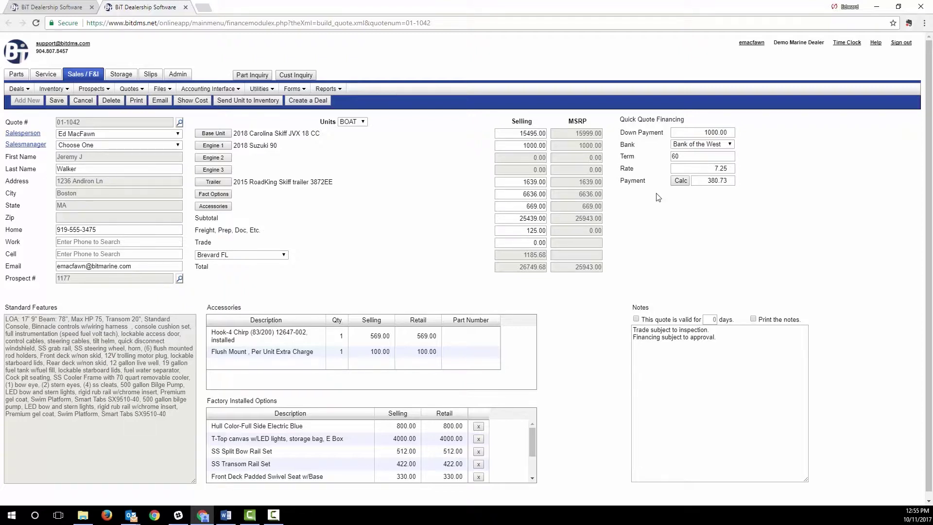
# Preview the printed Carolina Skiff quote, cancel printing, and close the quote to return to the prospect record.
pyautogui.click(136, 100)
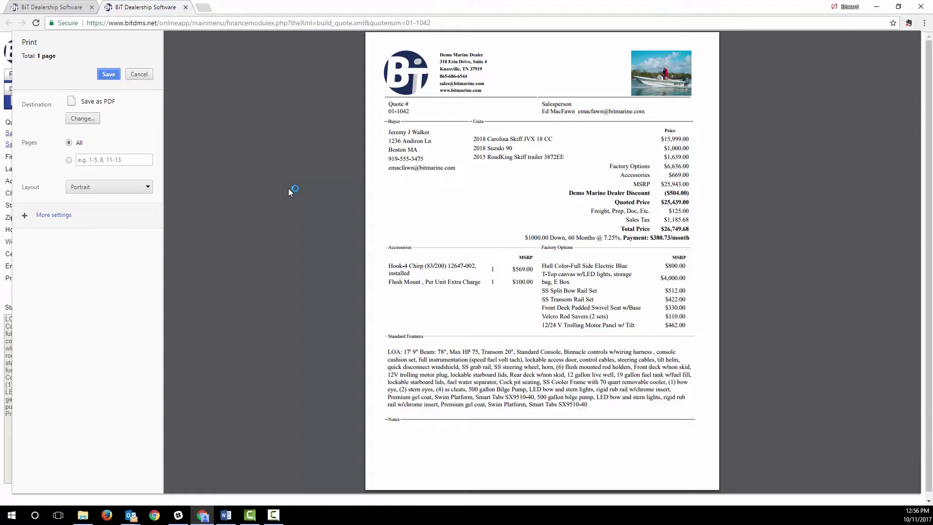
pyautogui.click(145, 73)
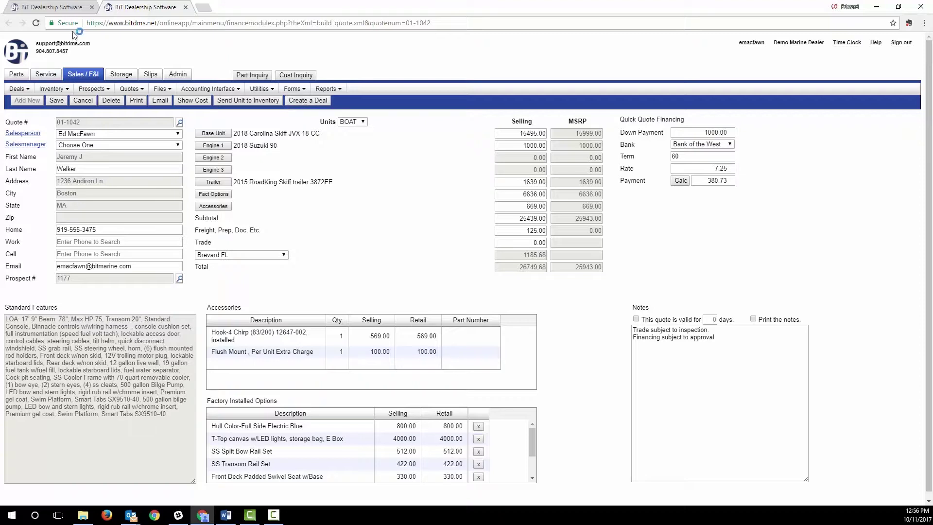
pyautogui.click(186, 8)
pyautogui.press('Return')
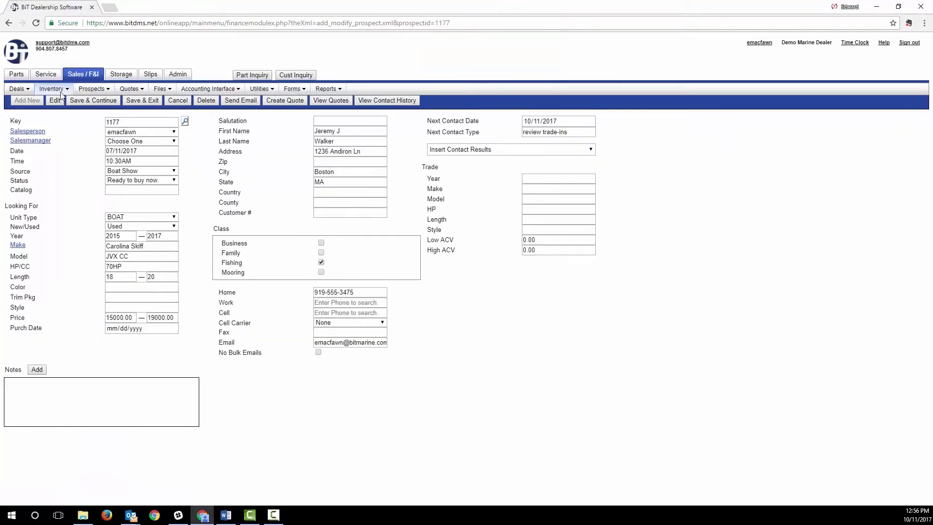
# Open the existing deal for the 2018 Scout 350 LXF.
pyautogui.click(19, 88)
pyautogui.click(48, 112)
pyautogui.click(505, 75)
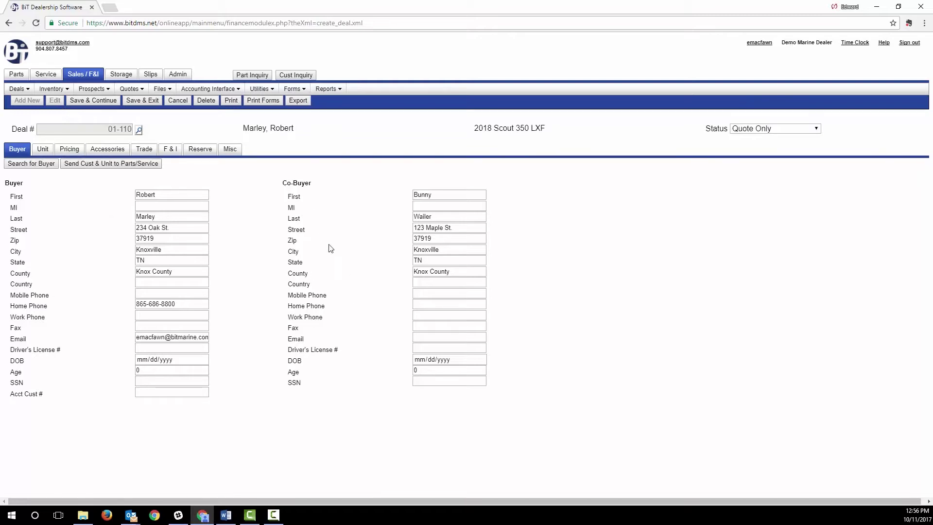
# Examine the Scout deal's unit, pricing, accessories and trade-in details.
pyautogui.click(49, 149)
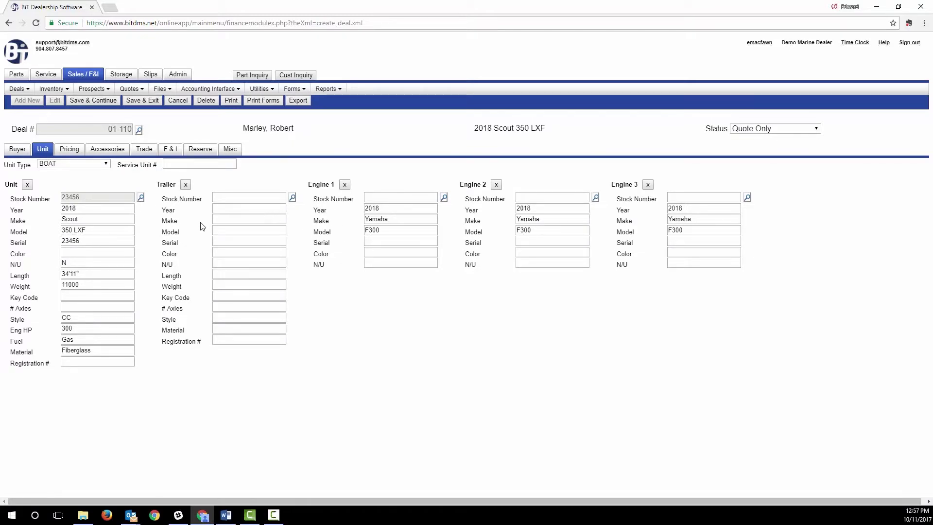
pyautogui.click(73, 149)
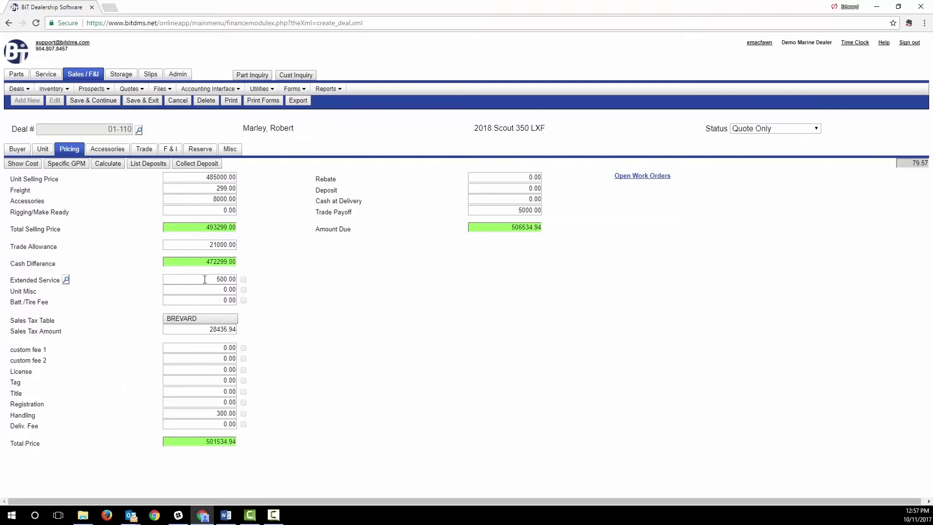
pyautogui.click(106, 150)
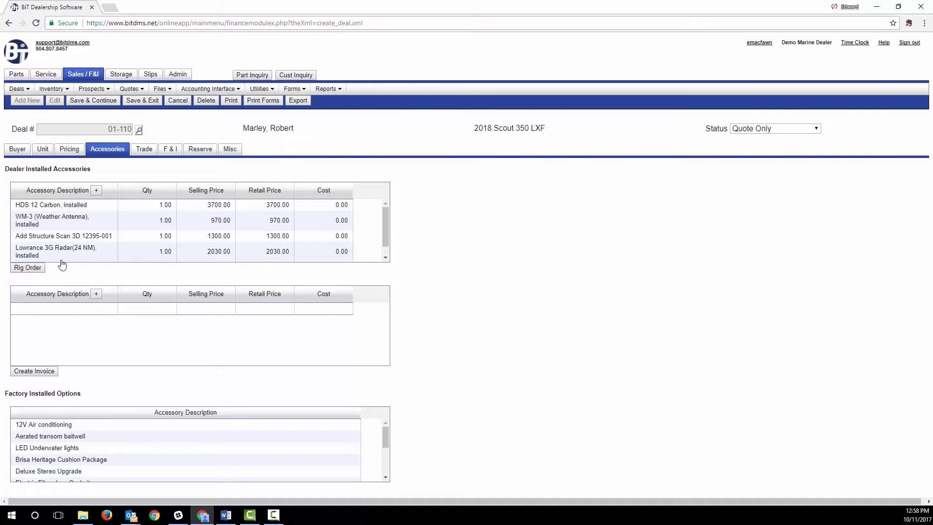
pyautogui.click(148, 150)
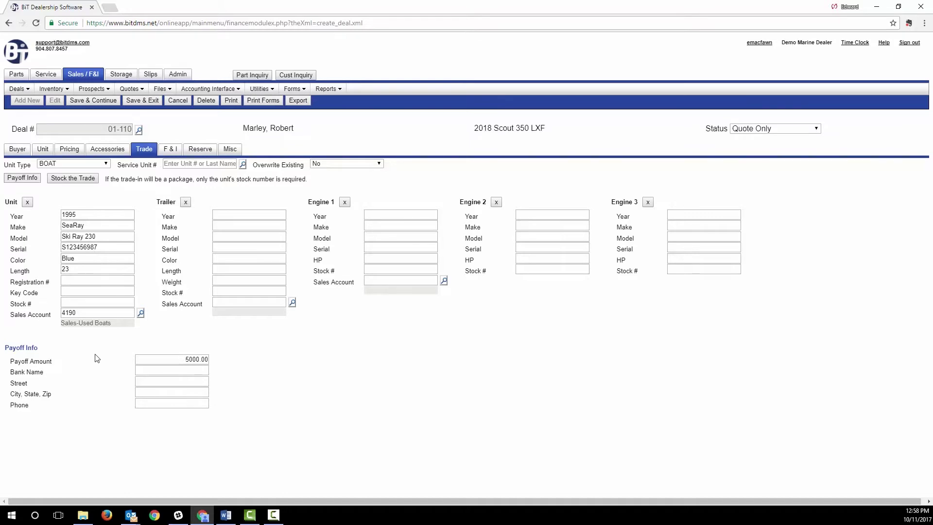
# Examine the deal's reserve and commission figures, generate the deal recap, and close the recap.
pyautogui.click(201, 150)
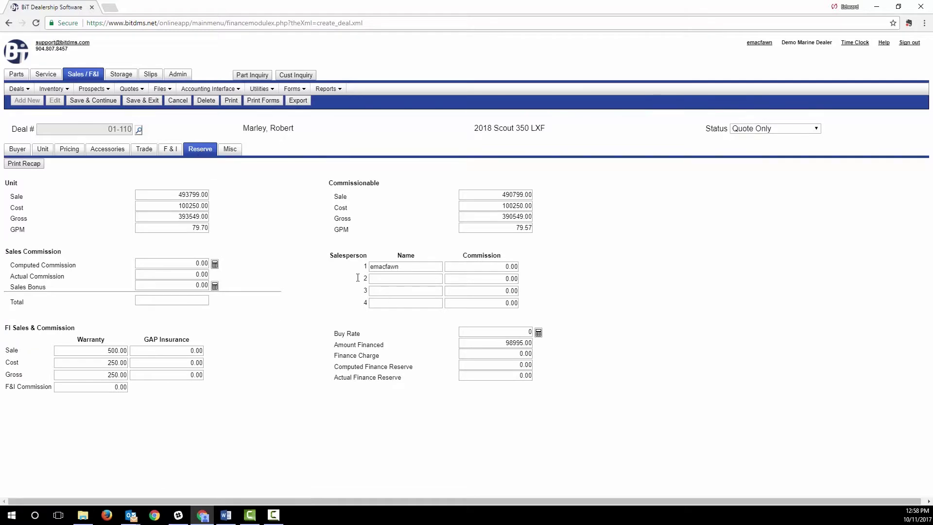
pyautogui.click(38, 165)
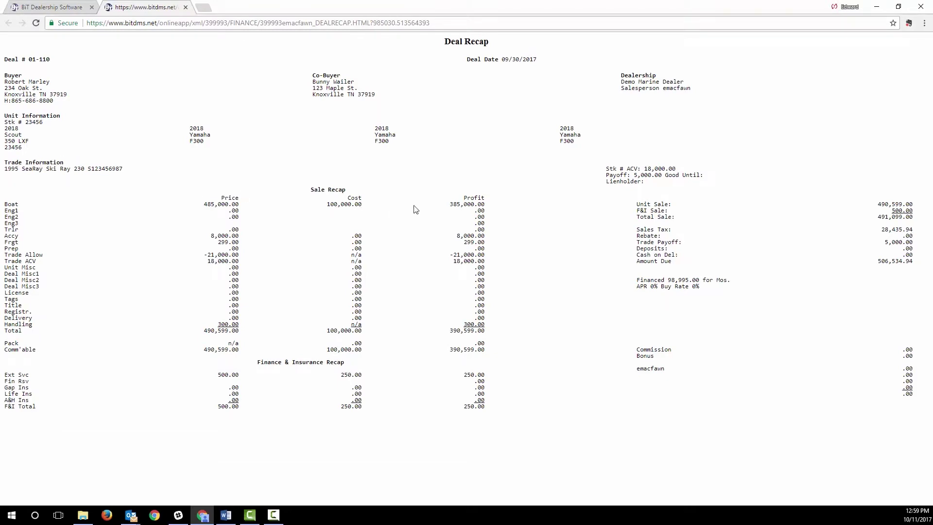
pyautogui.click(186, 8)
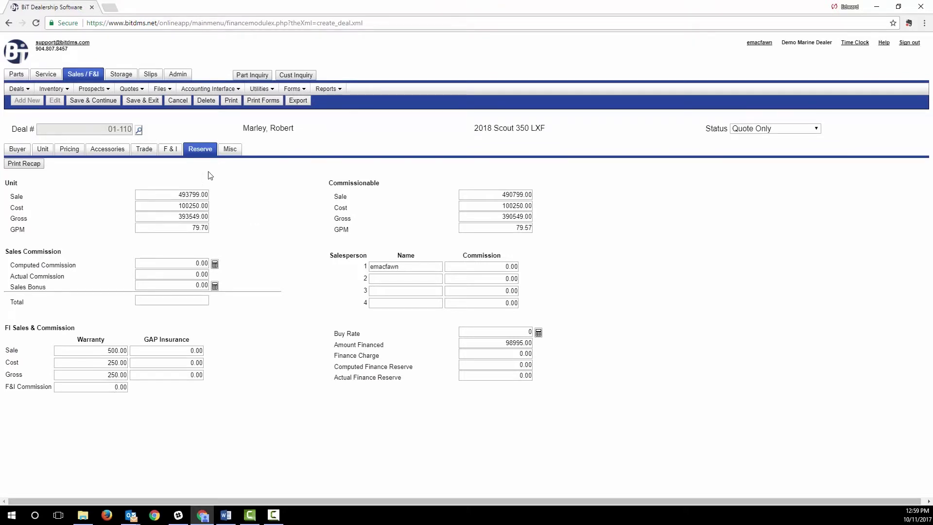
# Preview the deal's printed purchase agreement, cancel printing, and close the agreement.
pyautogui.click(231, 100)
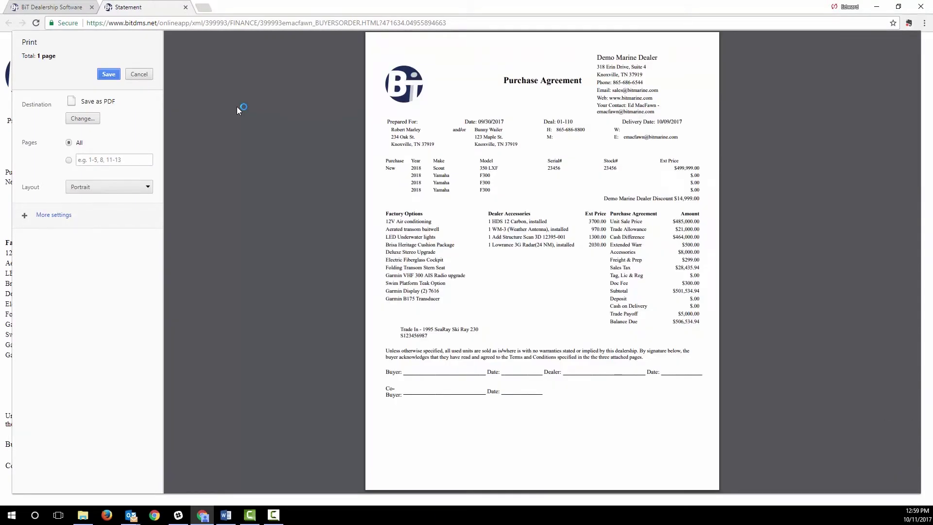
pyautogui.click(139, 74)
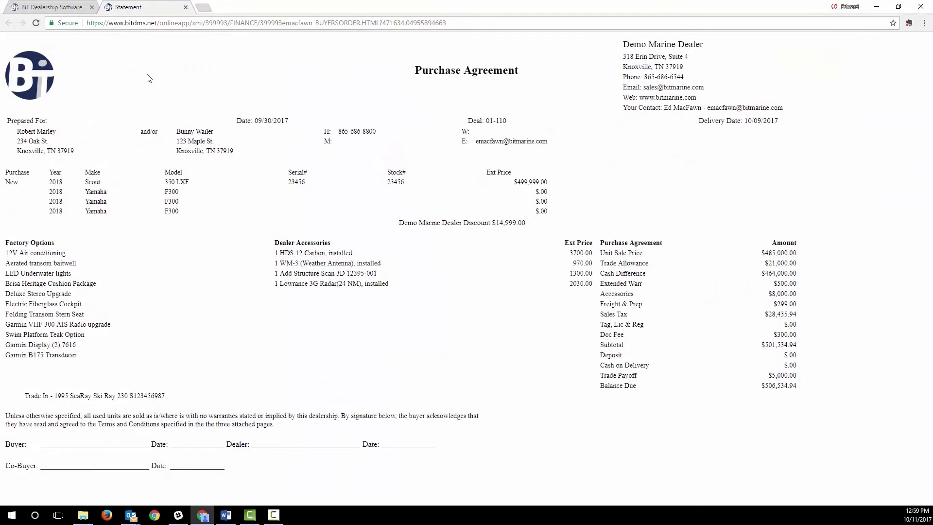
pyautogui.click(186, 7)
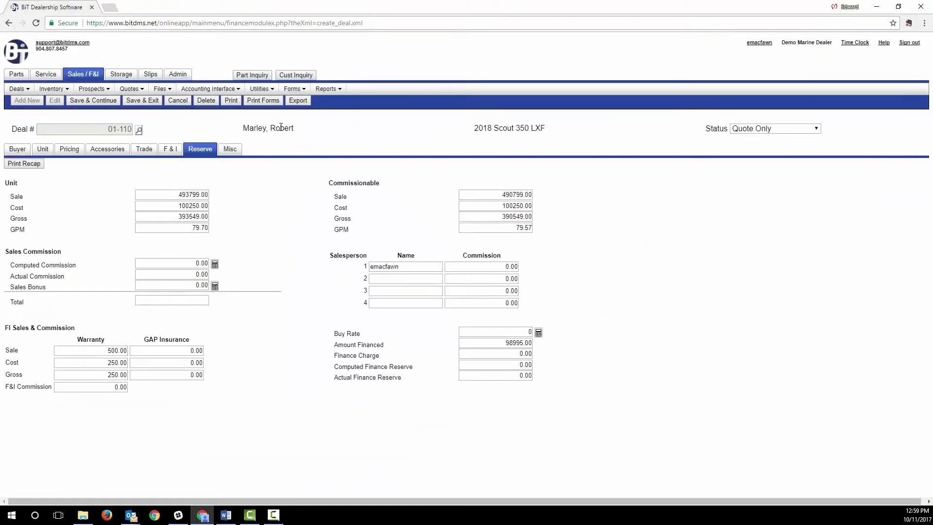
# Preview the deal's Florida certificate of title application form, cancel printing, and close the form pages.
pyautogui.click(273, 100)
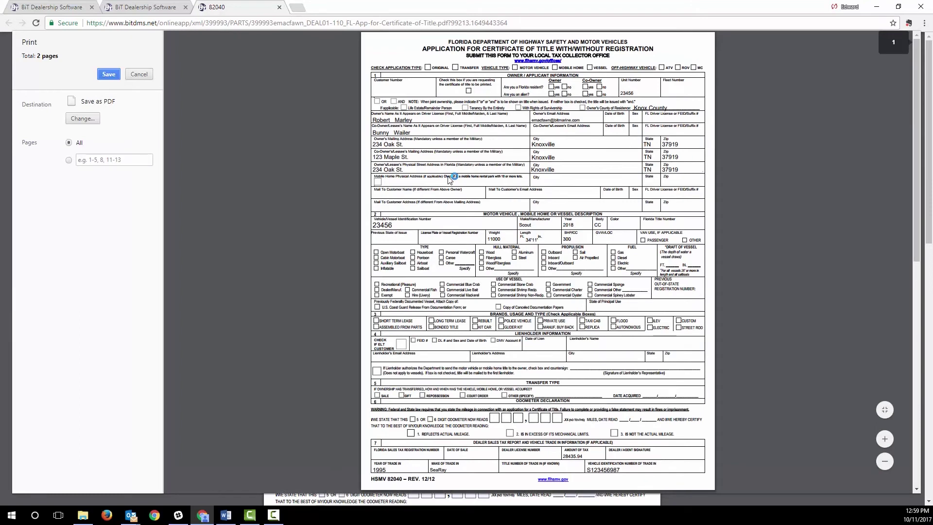
pyautogui.click(148, 74)
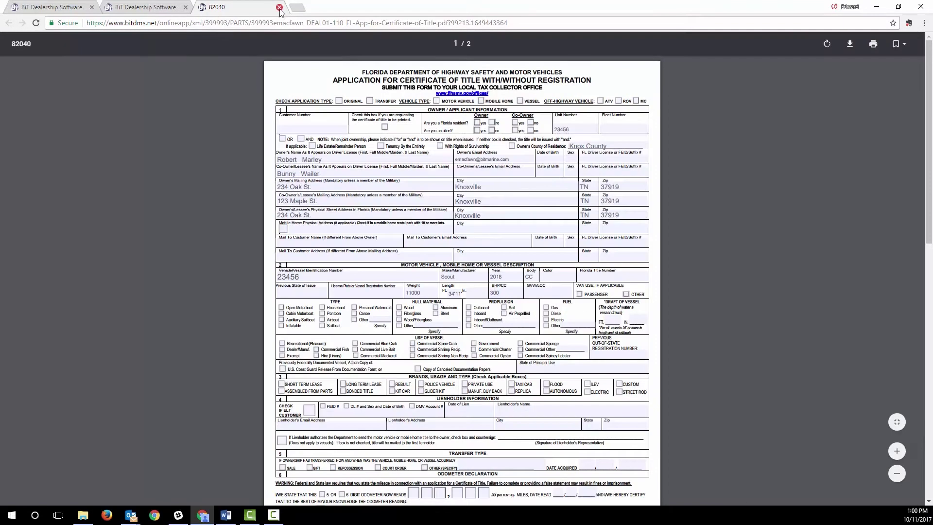
pyautogui.click(279, 8)
pyautogui.click(185, 7)
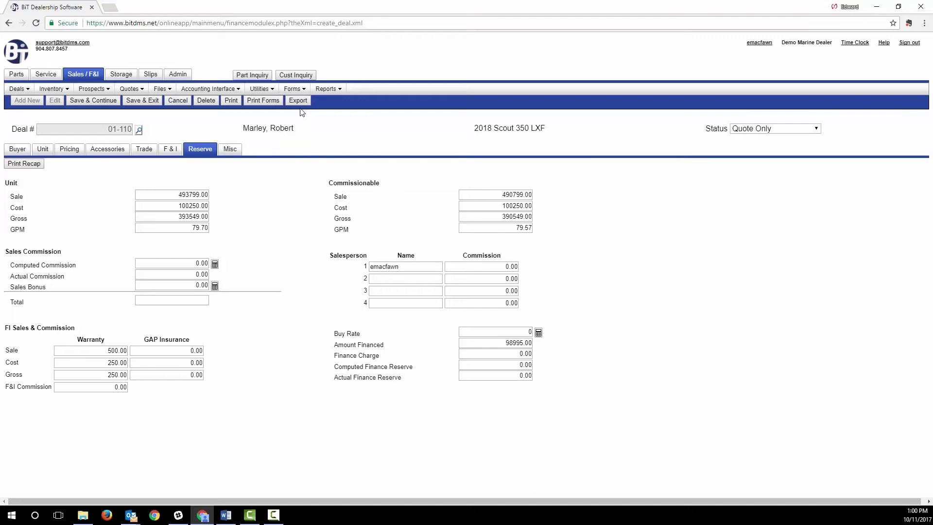
# Look up the used 2016 Malibu Wakesetter 23 LSV in the boat inventory and open its record for editing.
pyautogui.click(57, 87)
pyautogui.click(62, 100)
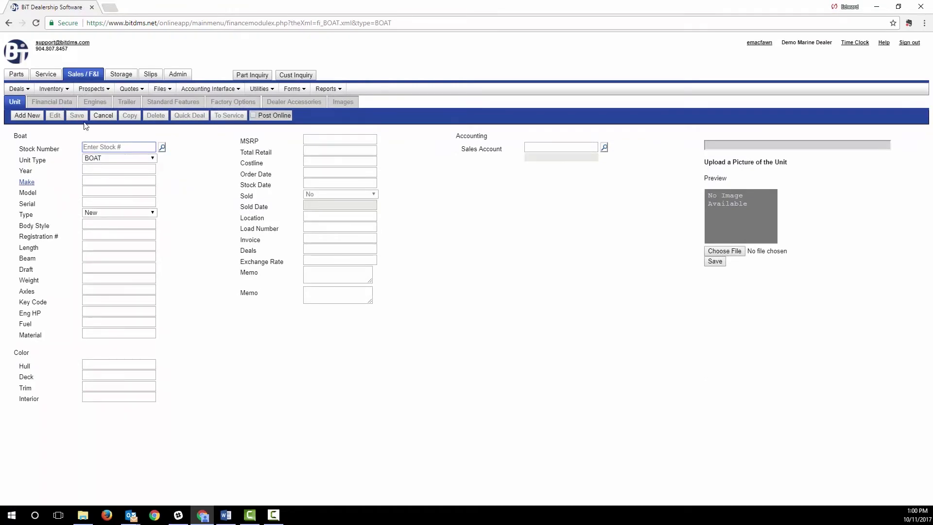
pyautogui.click(162, 147)
pyautogui.click(325, 186)
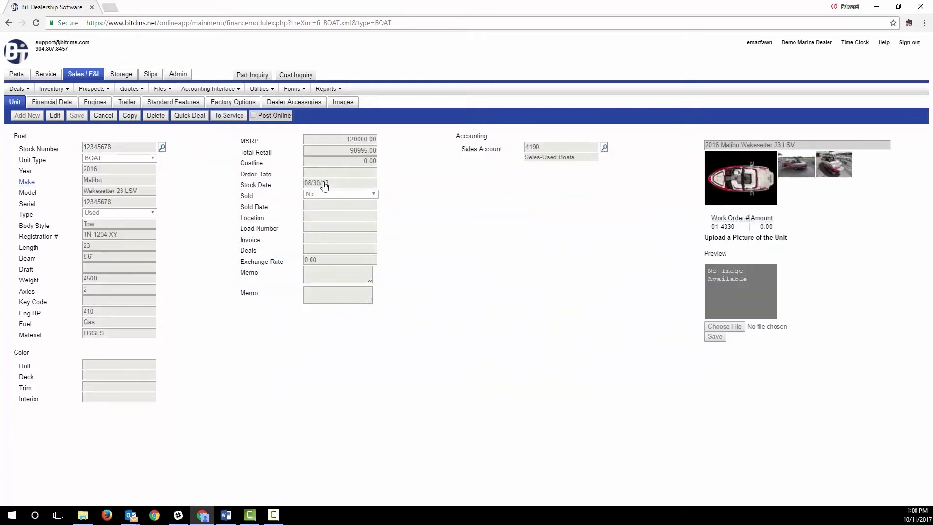
pyautogui.click(55, 115)
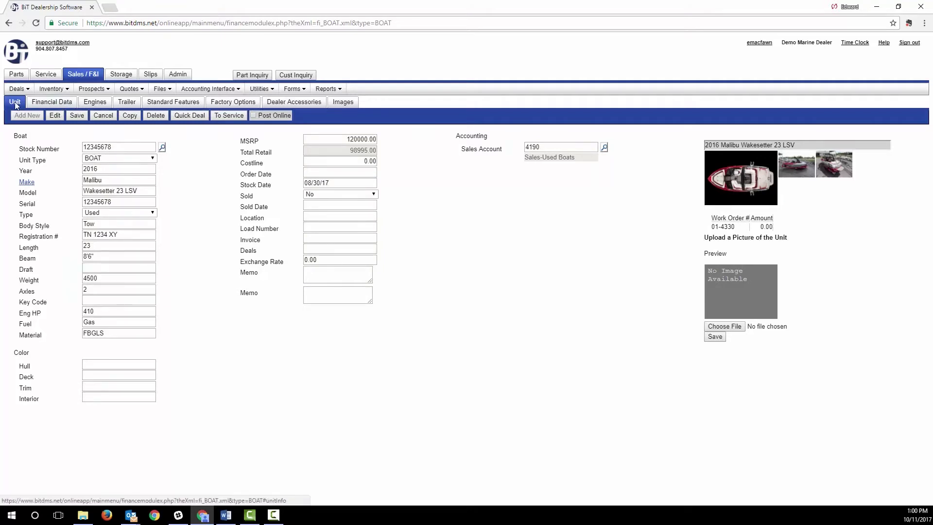
# Examine the Malibu's engine, trailer, standard features, factory options, dealer accessories and images.
pyautogui.click(89, 103)
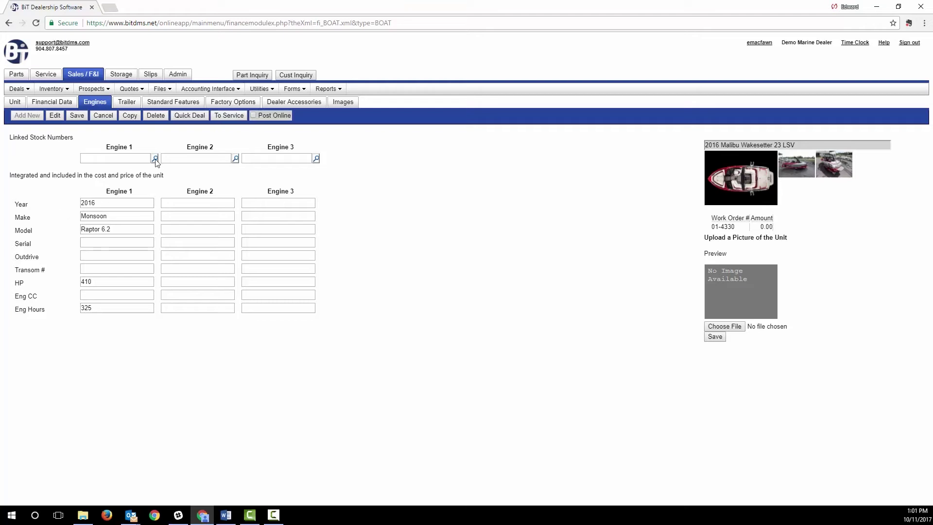
pyautogui.click(128, 105)
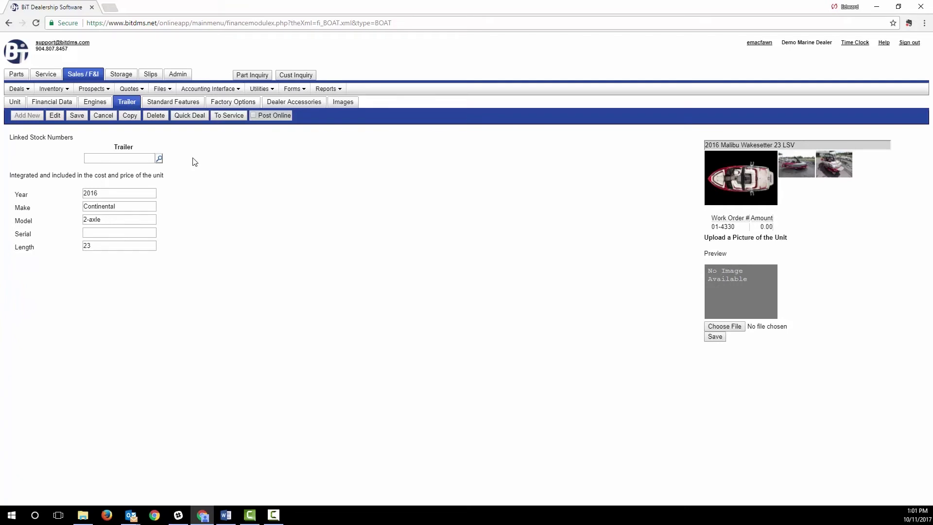
pyautogui.click(188, 106)
pyautogui.click(241, 107)
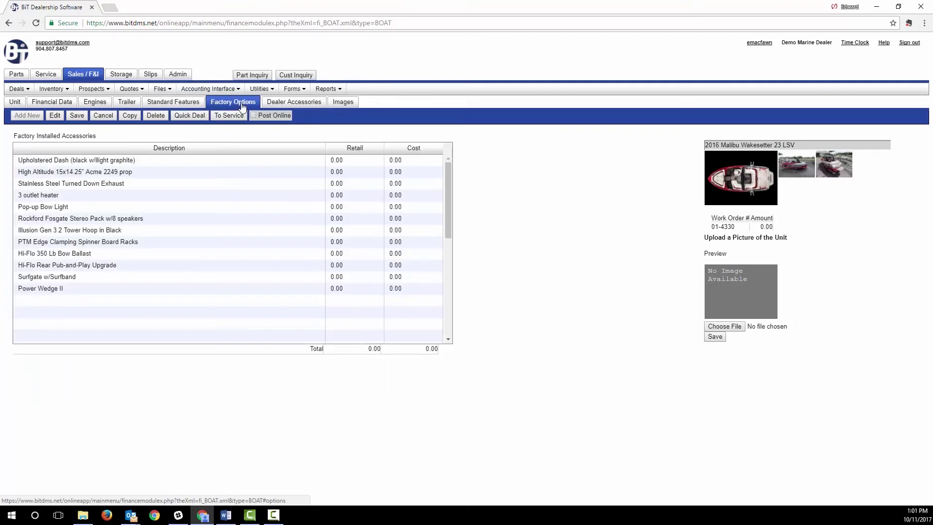
pyautogui.click(292, 105)
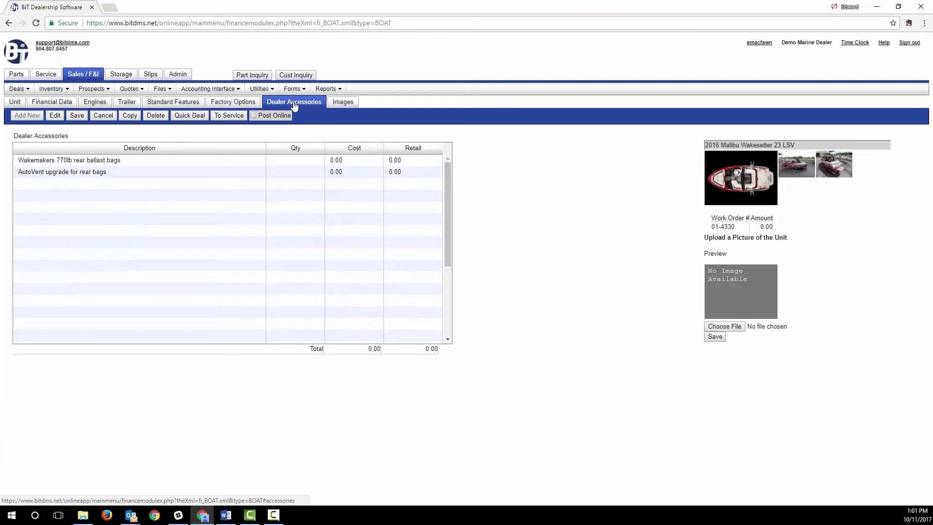
pyautogui.click(344, 105)
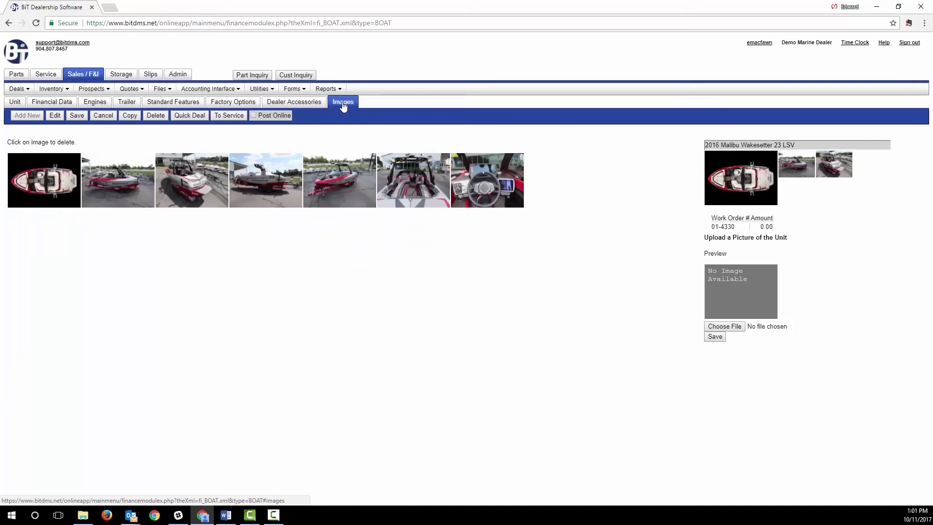